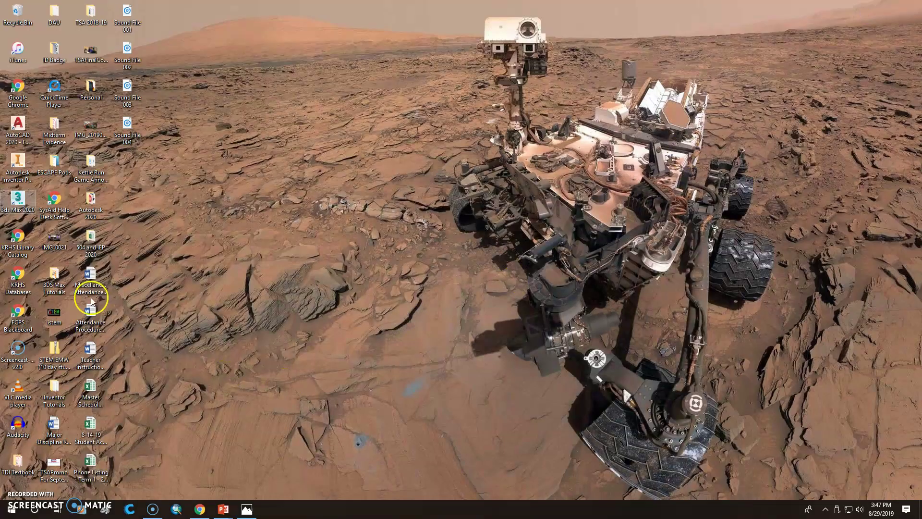
Launch AutoCAD 2020, check the T-shaped reference image in Photos while it loads, and maximize the AutoCAD window
{"action": "left_click", "coordinate": [19, 126]}
{"action": "double_click", "coordinate": [18, 126]}
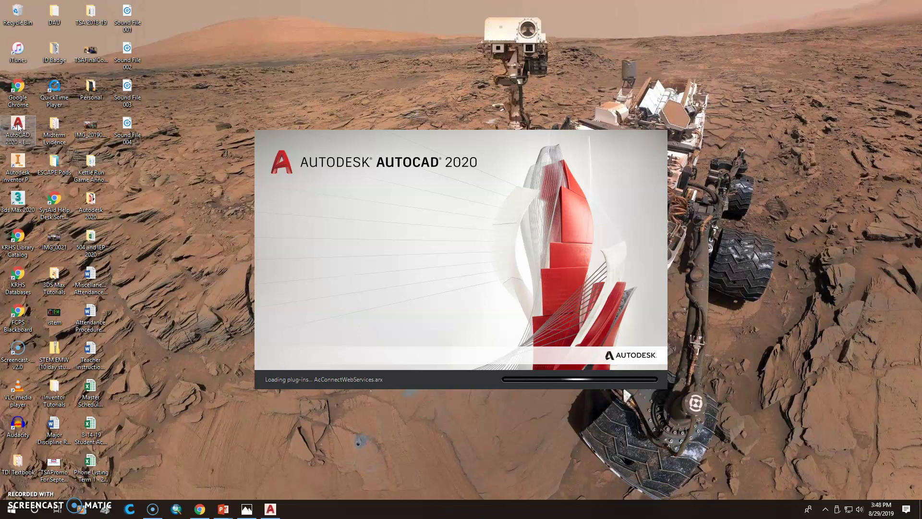
{"action": "left_click", "coordinate": [248, 511]}
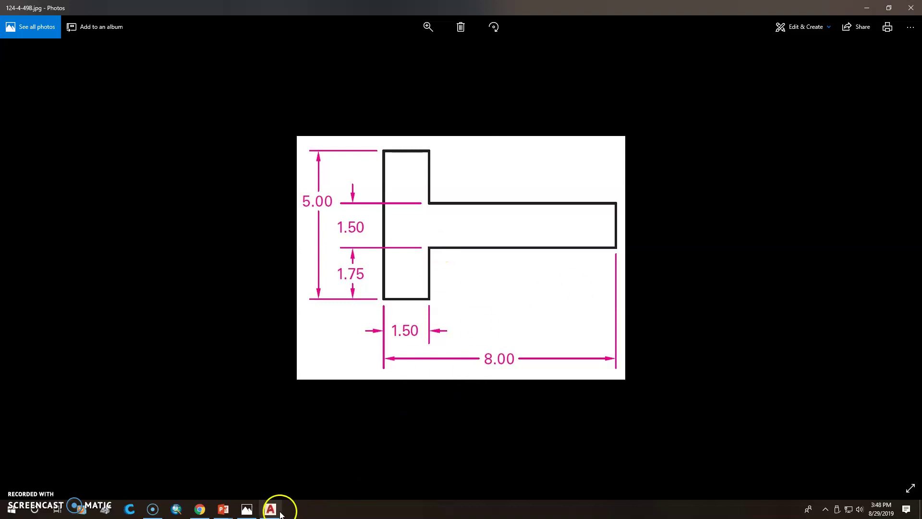
{"action": "mouse_move", "coordinate": [277, 512]}
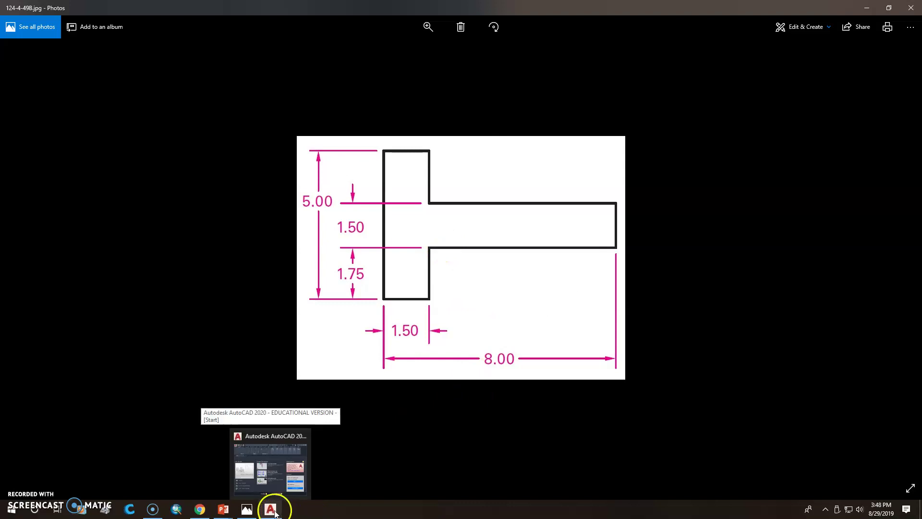
{"action": "left_click", "coordinate": [274, 436]}
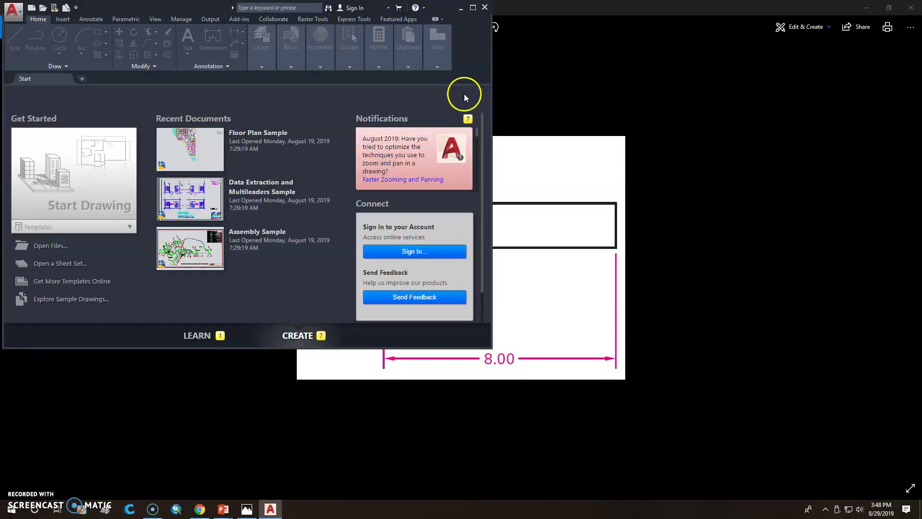
{"action": "left_click", "coordinate": [471, 8]}
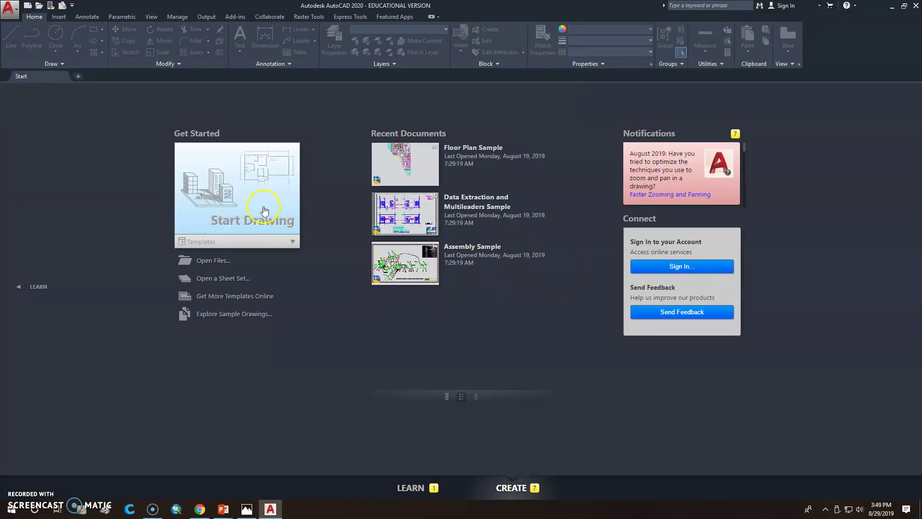
Create a new drawing from the acad template
{"action": "left_click", "coordinate": [17, 8]}
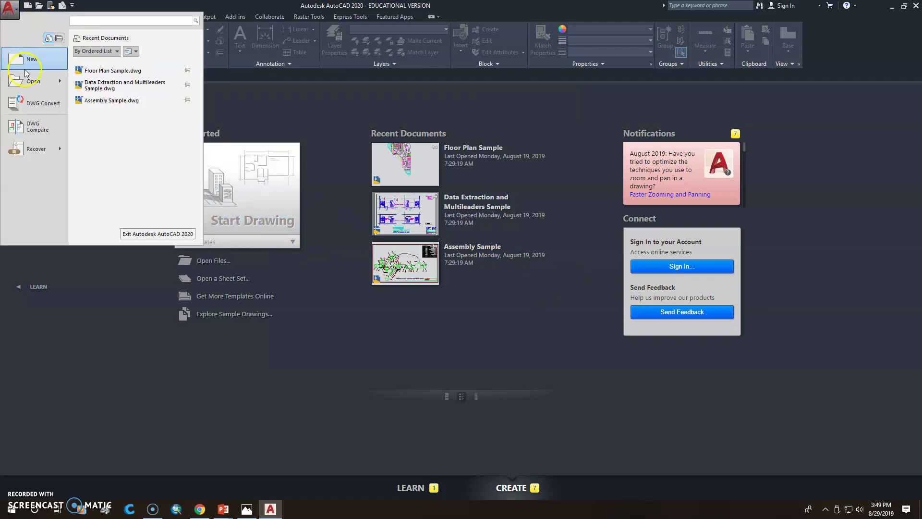
{"action": "left_click", "coordinate": [24, 66]}
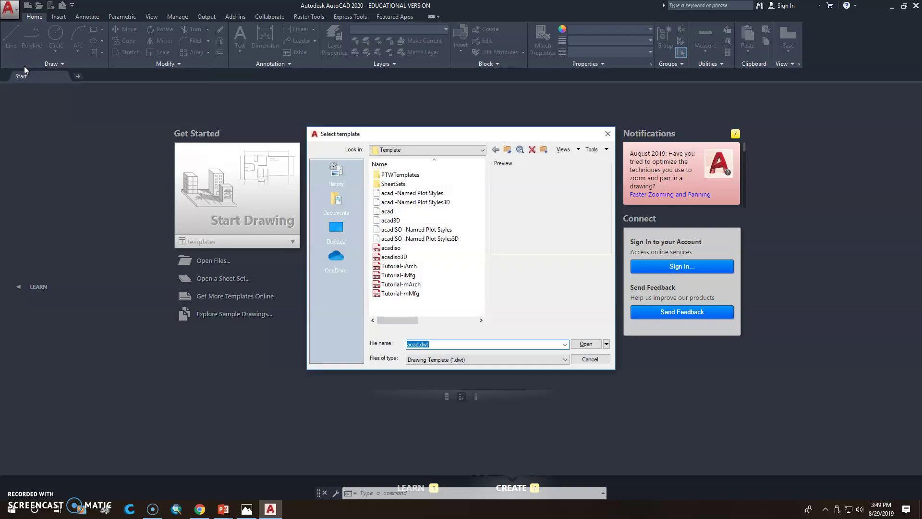
{"action": "left_click", "coordinate": [390, 212]}
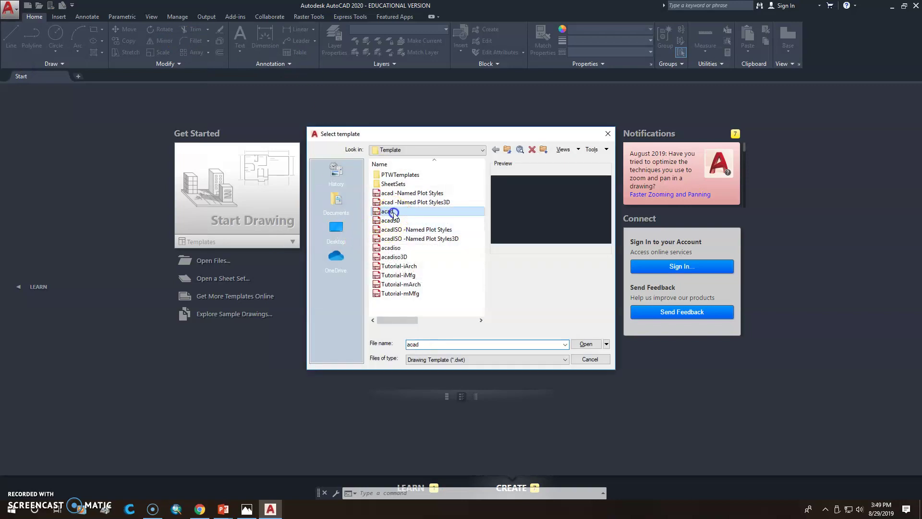
{"action": "left_click", "coordinate": [409, 361]}
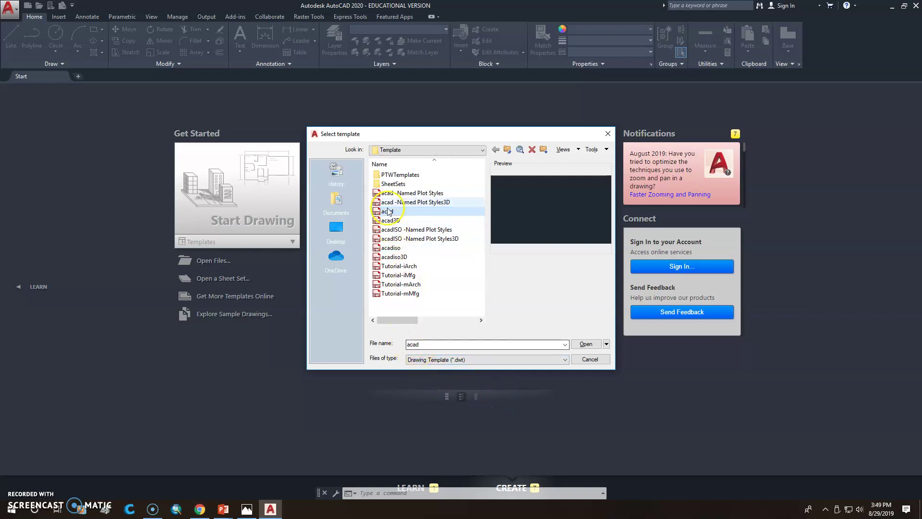
{"action": "left_click", "coordinate": [584, 346]}
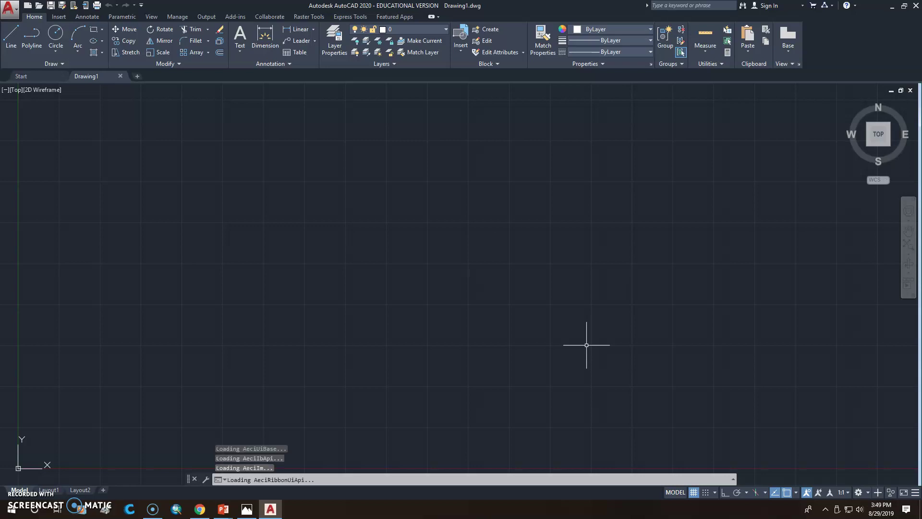
Add the workspace selector to the quick access tools and choose the Drafting & Annotation workspace
{"action": "left_click", "coordinate": [143, 7]}
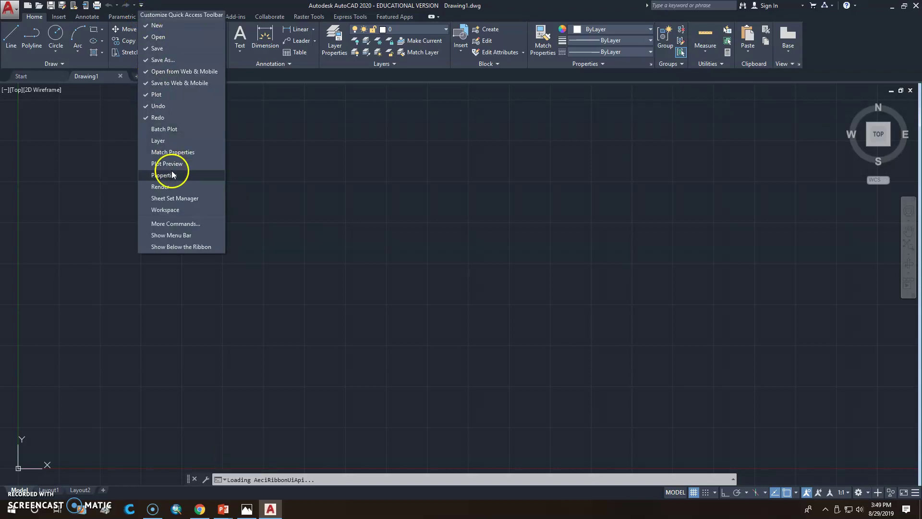
{"action": "left_click", "coordinate": [170, 210]}
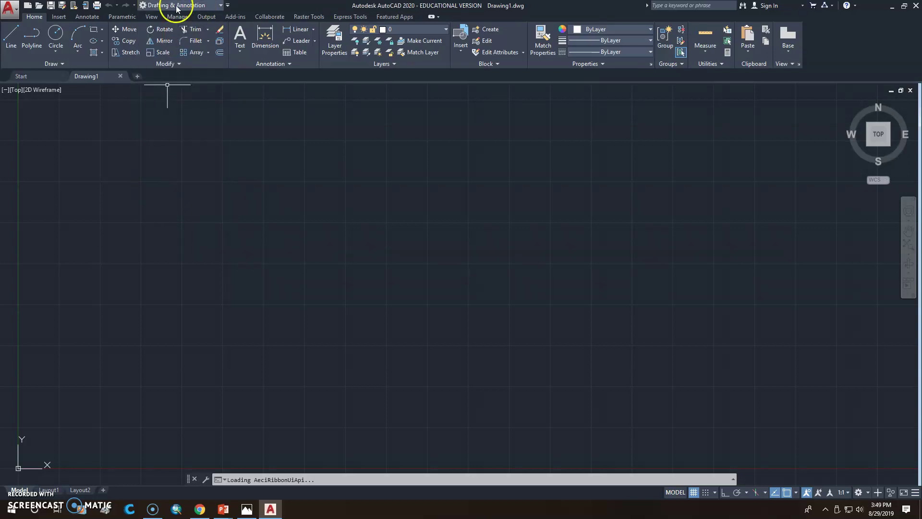
{"action": "left_click", "coordinate": [217, 7]}
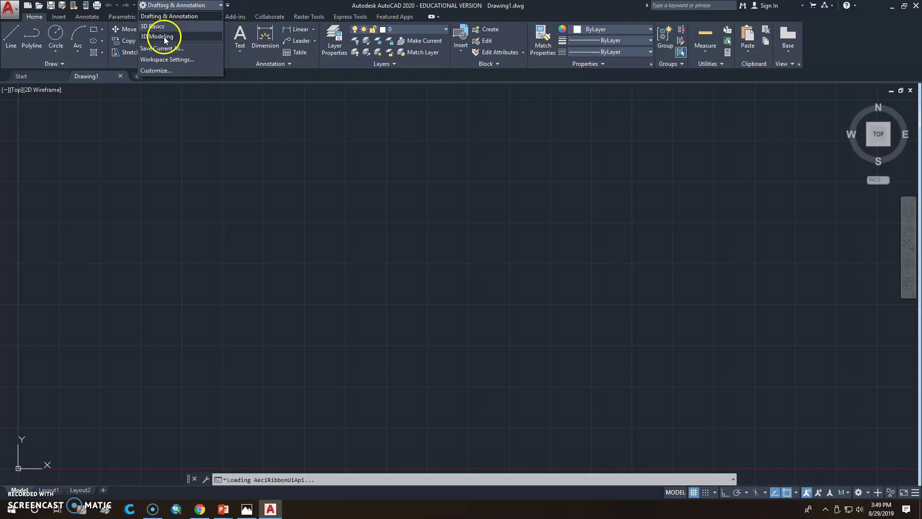
{"action": "left_click", "coordinate": [182, 16]}
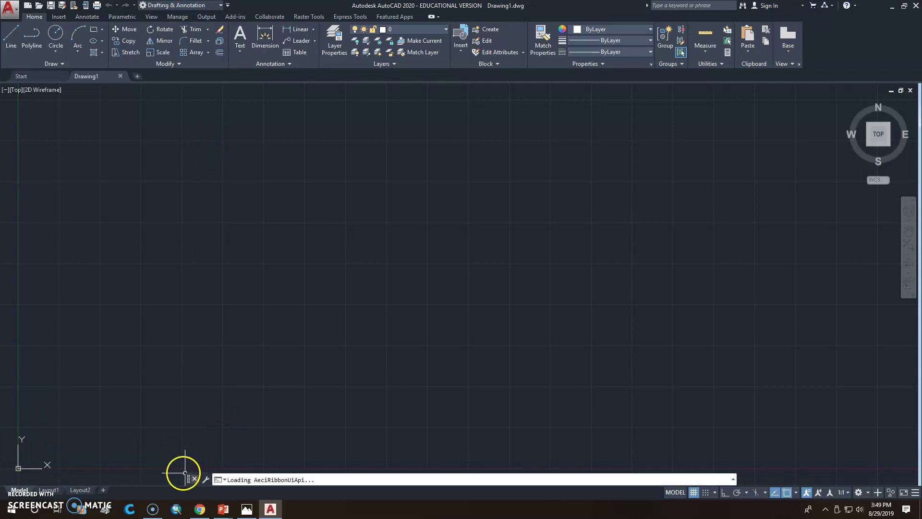
Dock the command line below the drawing area and bring the origin into view
{"action": "left_click_drag", "start_coordinate": [188, 479], "coordinate": [183, 486]}
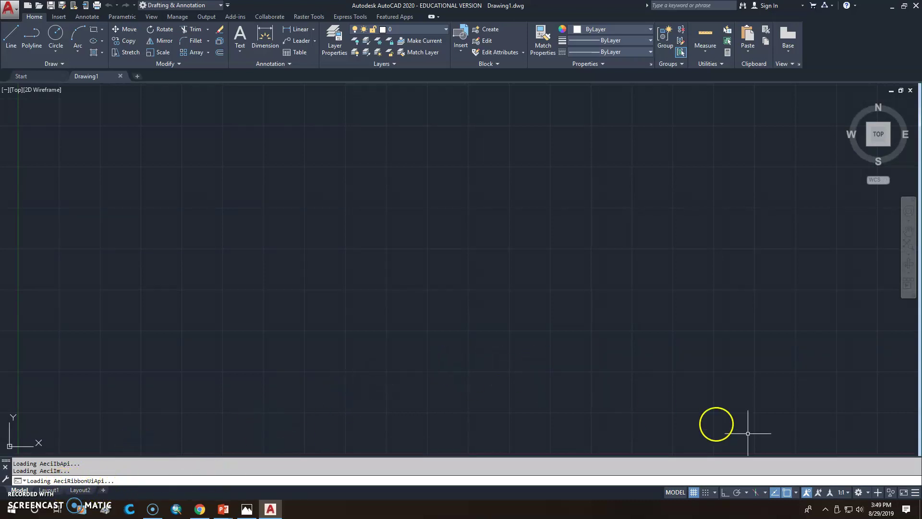
{"action": "scroll", "coordinate": [278, 420], "scroll_direction": "down", "scroll_amount": 2}
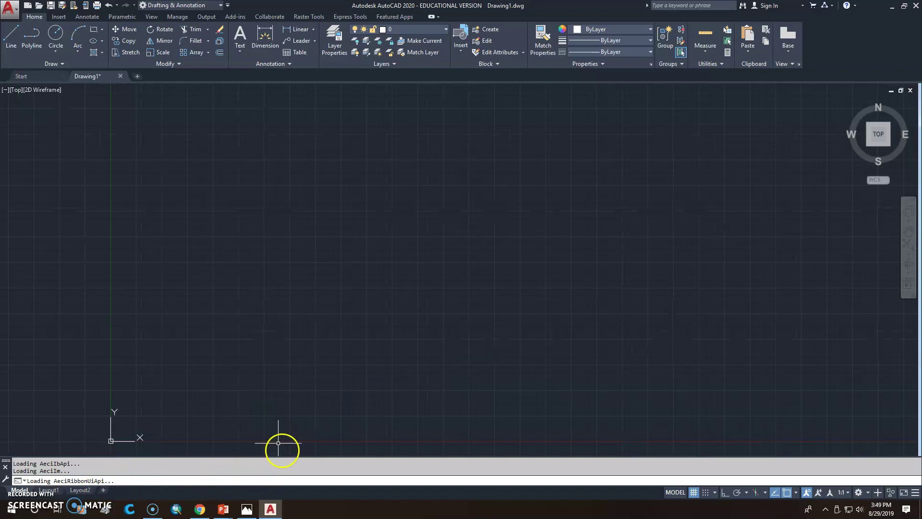
{"action": "scroll", "coordinate": [152, 399], "scroll_direction": "up", "scroll_amount": 2}
{"action": "scroll", "coordinate": [153, 399], "scroll_direction": "down", "scroll_amount": 1}
{"action": "middle_click_drag", "start_coordinate": [162, 411], "coordinate": [157, 364]}
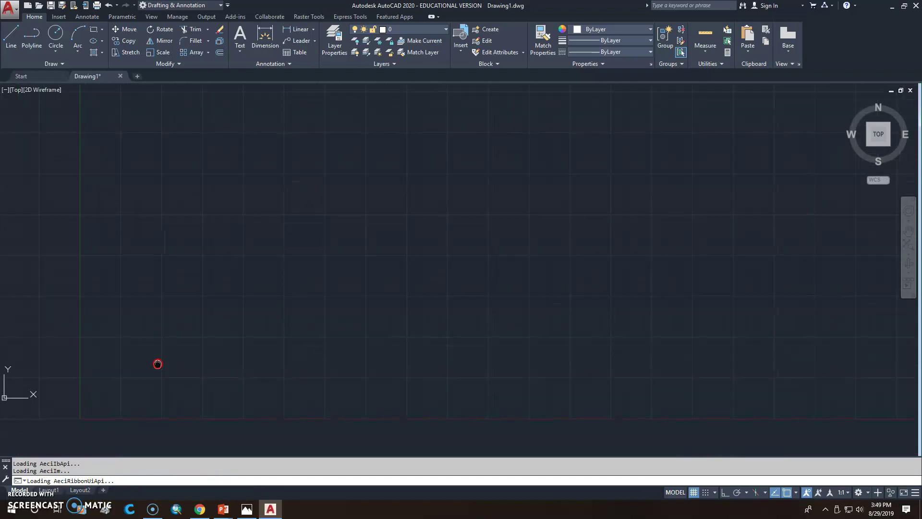
{"action": "middle_click_drag", "start_coordinate": [154, 402], "coordinate": [140, 403]}
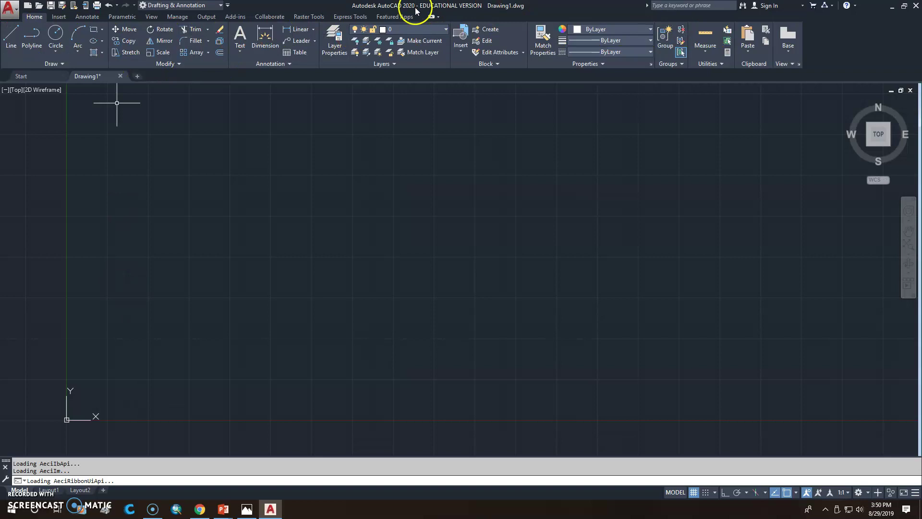
{"action": "left_click", "coordinate": [17, 10]}
{"action": "left_click", "coordinate": [18, 10]}
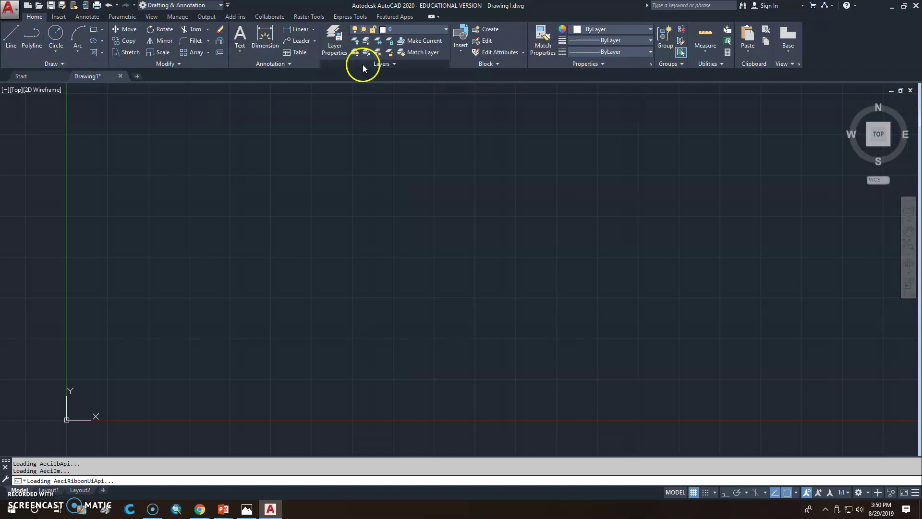
{"action": "mouse_move", "coordinate": [893, 134]}
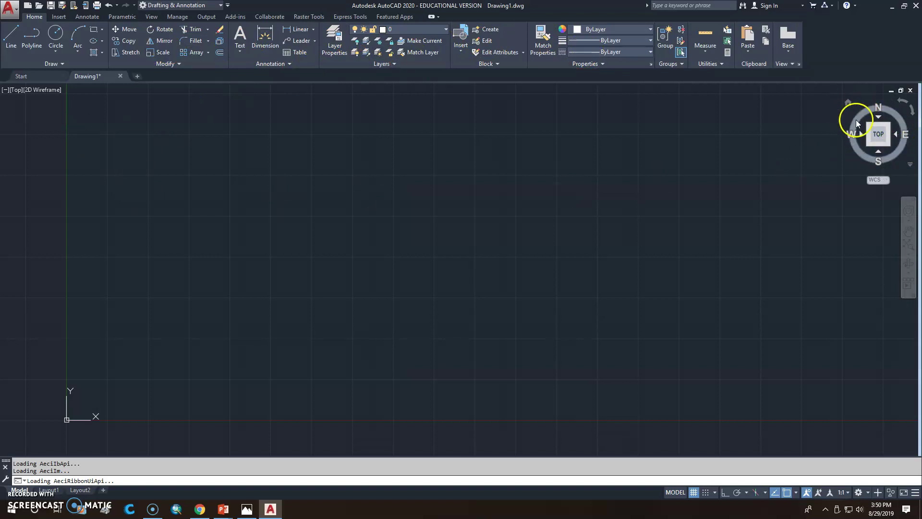
{"action": "mouse_move", "coordinate": [864, 111]}
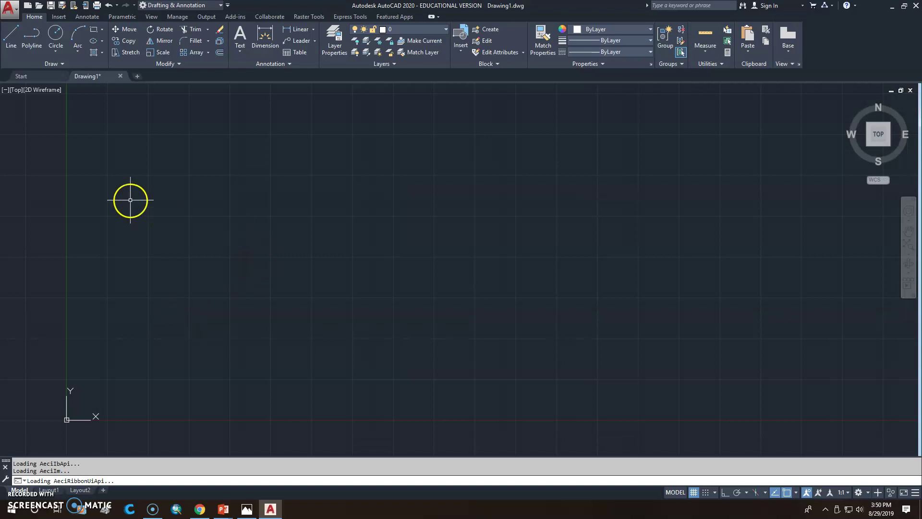
With Ortho on, draw a vertical line 5 units upward from a point above and to the right of the origin
{"action": "left_click", "coordinate": [17, 34]}
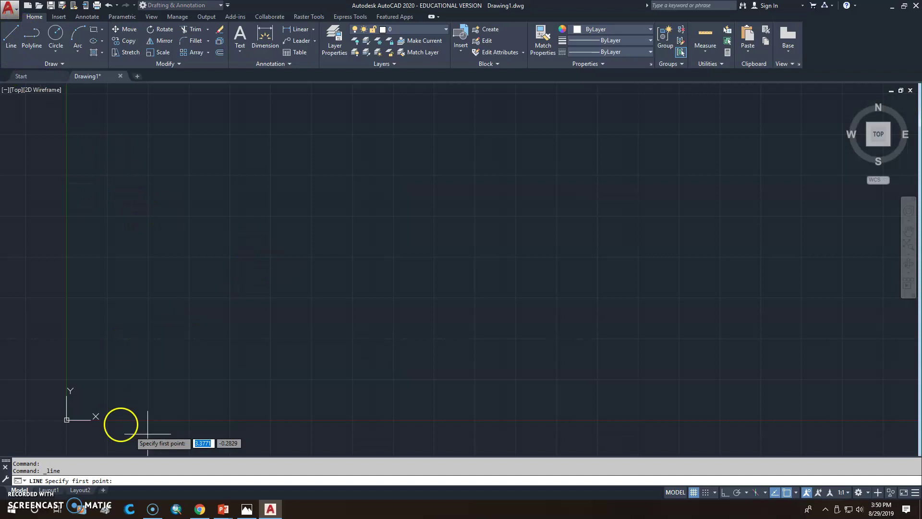
{"action": "left_click", "coordinate": [145, 398]}
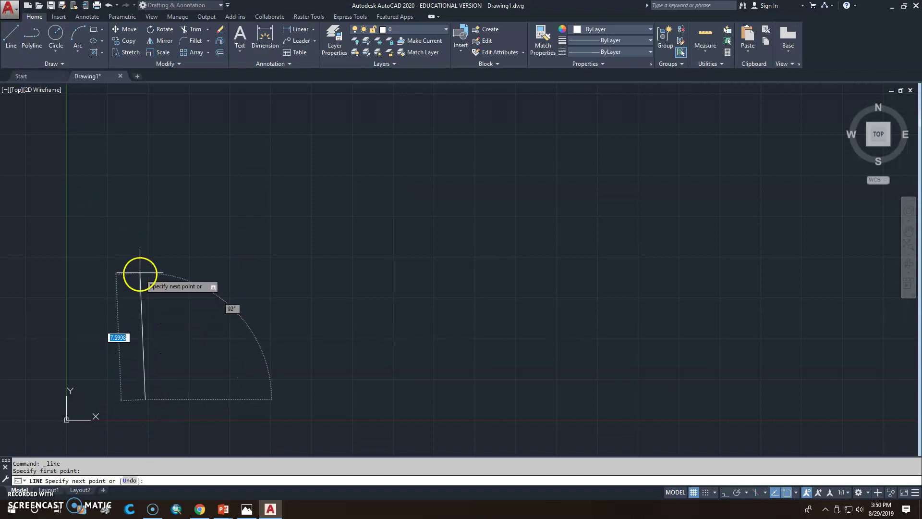
{"action": "key", "text": "F8"}
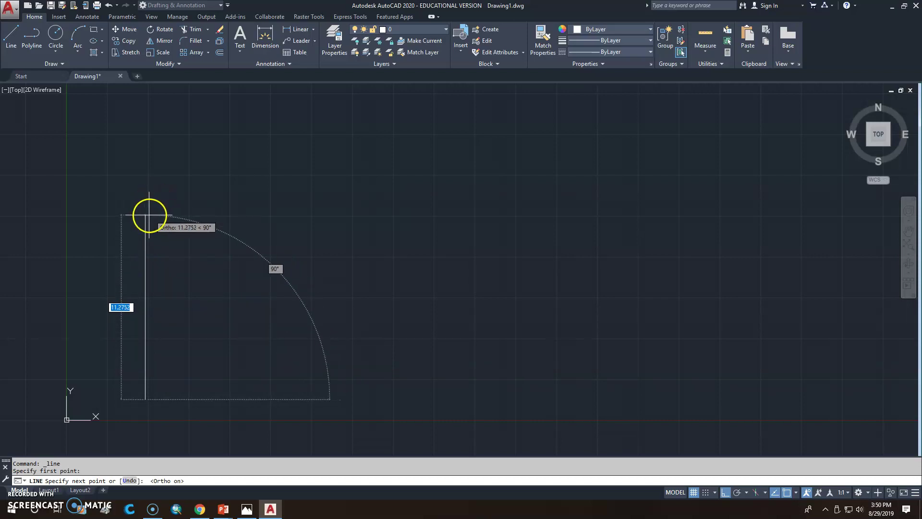
{"action": "type", "text": "5"}
{"action": "key", "text": "Return"}
Check the reference image for the T-shape's dimensions, and continue the outline 1.5 units to the right in AutoCAD
{"action": "left_click", "coordinate": [255, 511]}
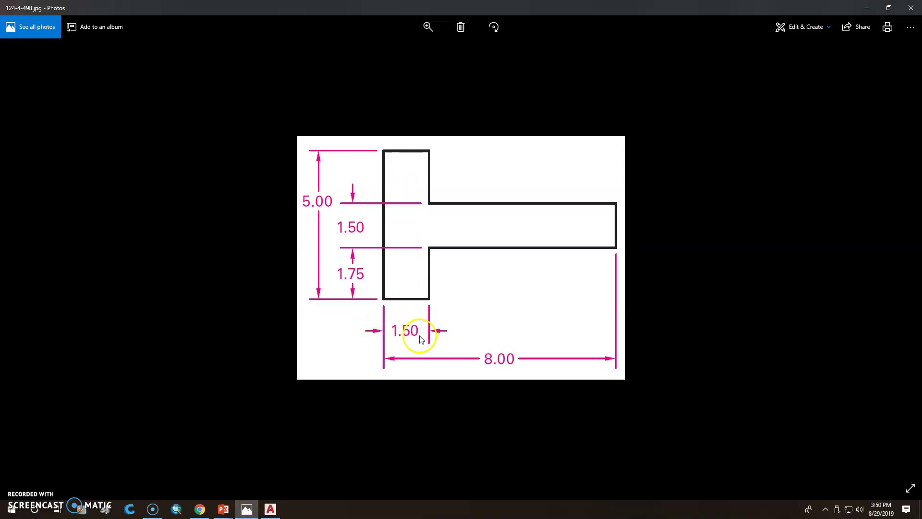
{"action": "left_click", "coordinate": [270, 510]}
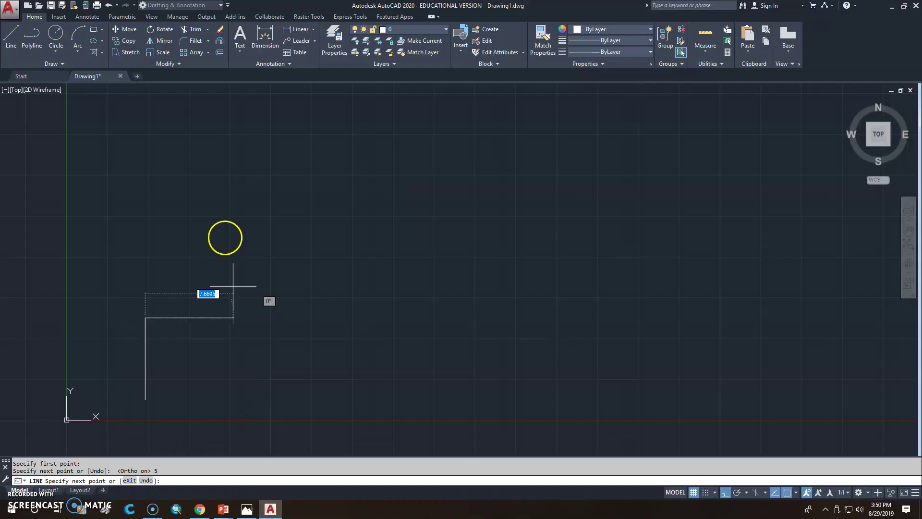
{"action": "type", "text": "1.5"}
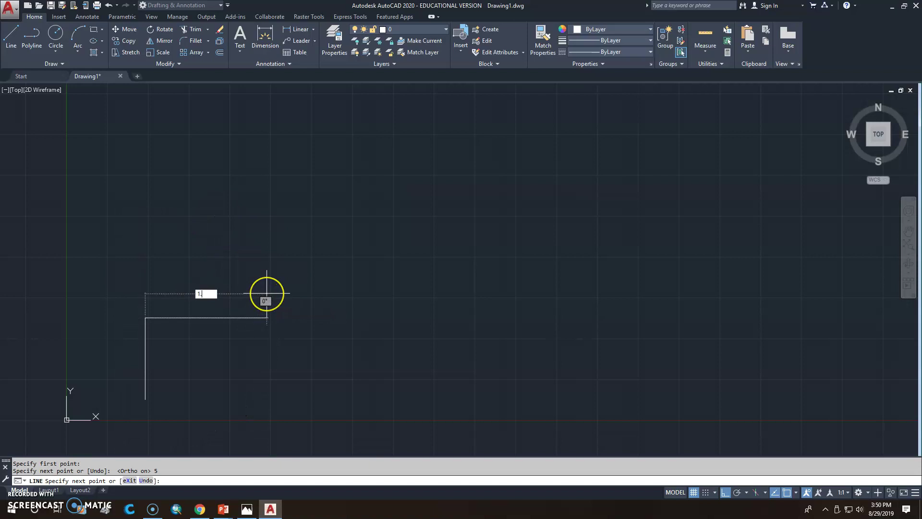
{"action": "key", "text": "Return"}
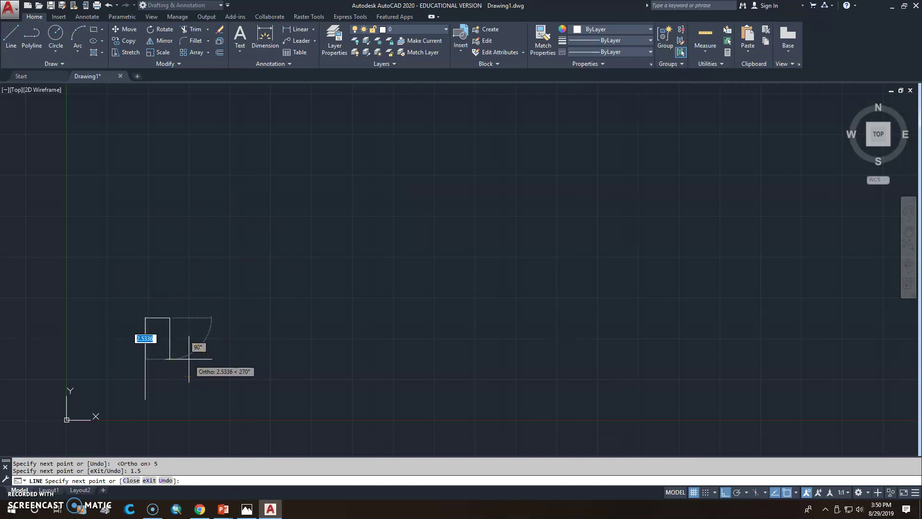
Continue the outline with a segment 1.75 units downward and another 6.5 units to the right
{"action": "type", "text": "1"}
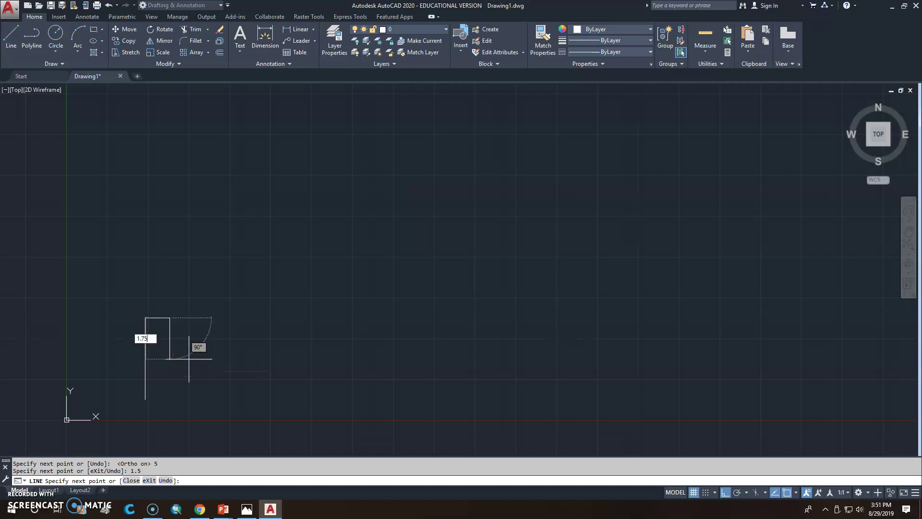
{"action": "type", "text": ".75"}
{"action": "key", "text": "Return"}
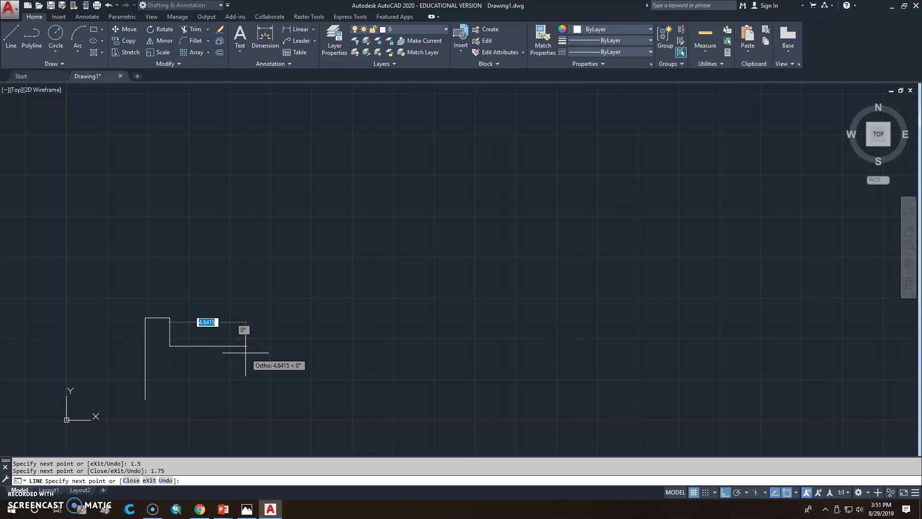
{"action": "type", "text": "6.5"}
{"action": "key", "text": "Return"}
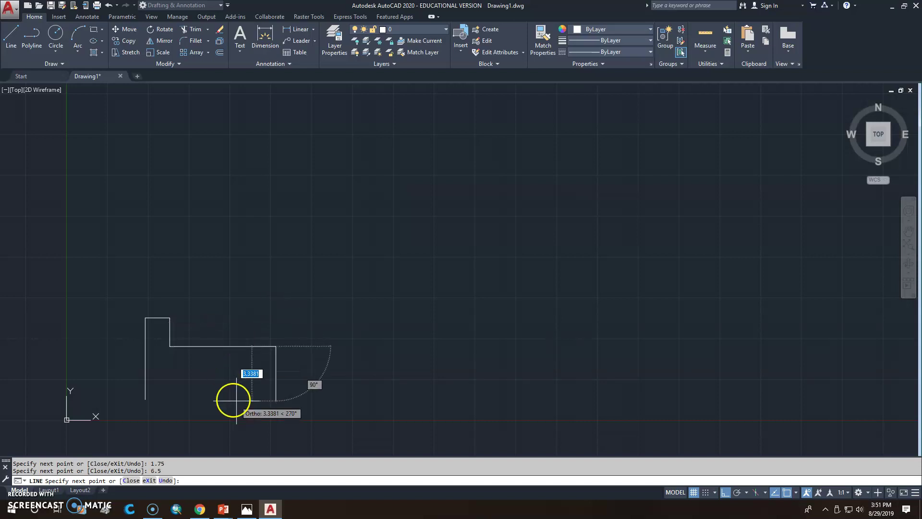
{"action": "type", "text": ".5"}
{"action": "key", "text": "Return"}
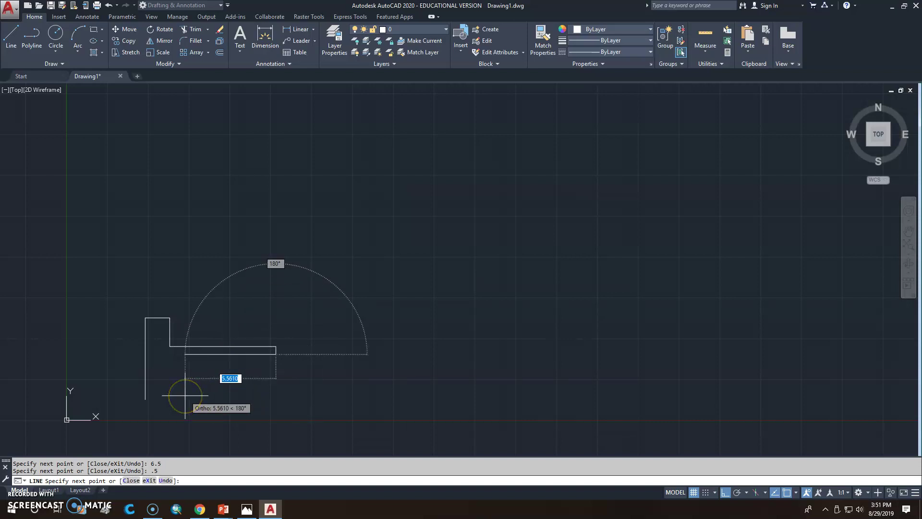
{"action": "type", "text": "u"}
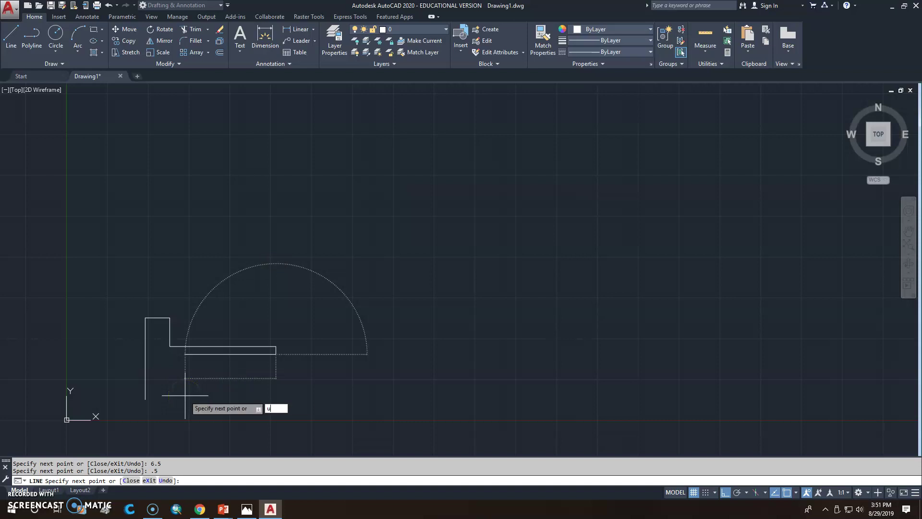
{"action": "key", "text": "Return"}
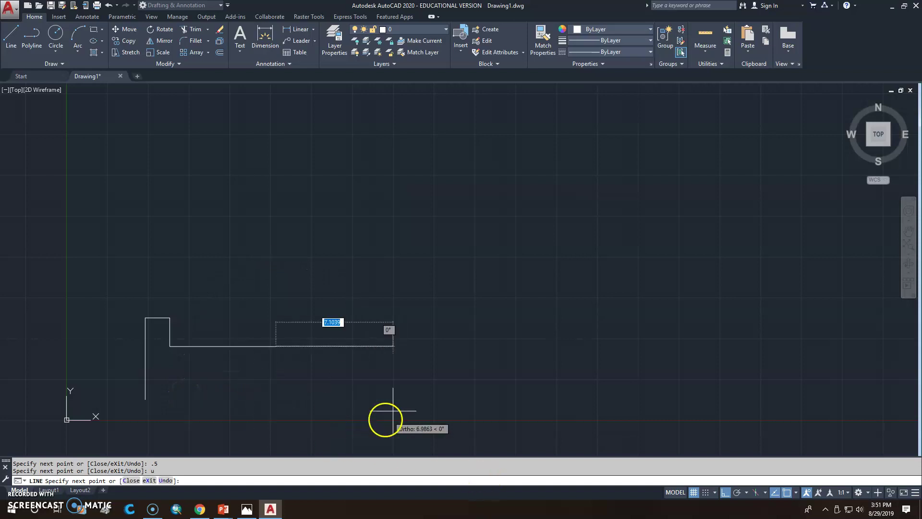
Draw the outer end of the horizontal arm 1.5 units downward
{"action": "type", "text": "1.5"}
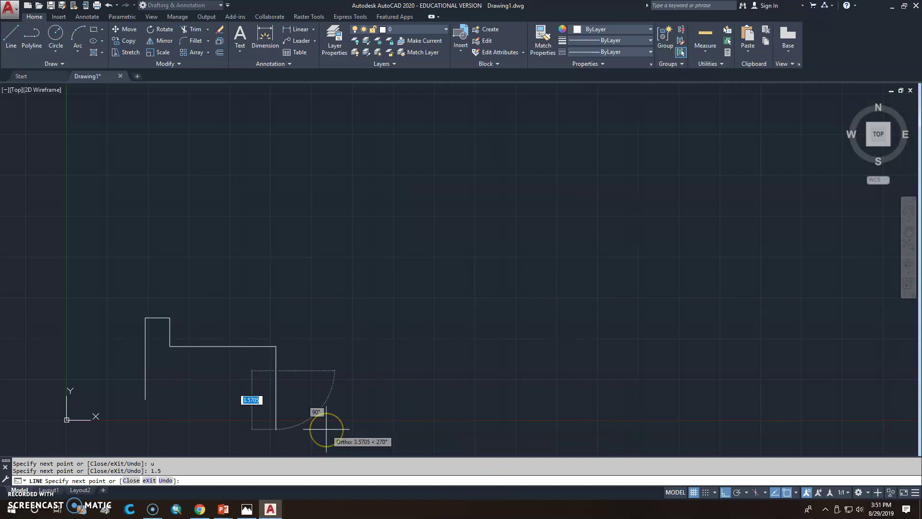
Continue the outline 6.5 units to the left along the arm's lower edge and 1.75 units downward
{"action": "key", "text": "Return"}
{"action": "type", "text": "6.5"}
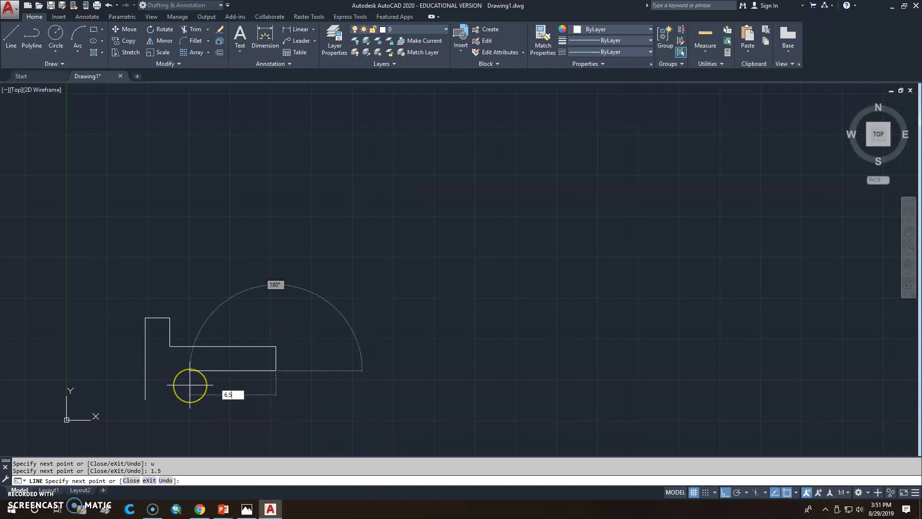
{"action": "key", "text": "Return"}
{"action": "type", "text": "1.75"}
{"action": "key", "text": "Return"}
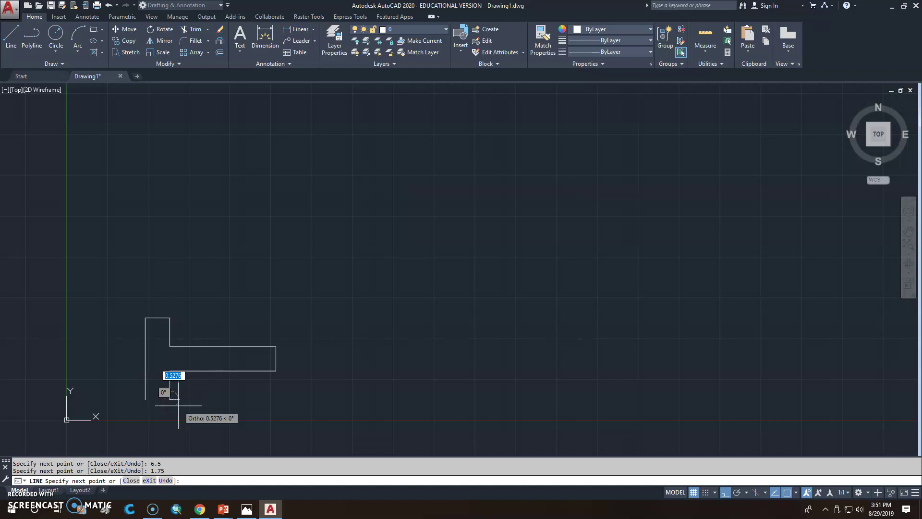
Close the T-shaped outline back to its starting point with the Line command's Close option
{"action": "type", "text": "c"}
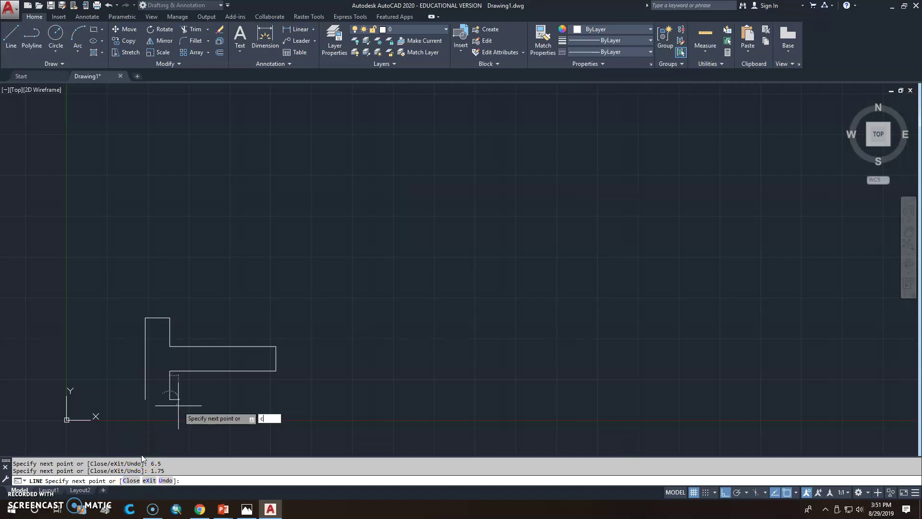
{"action": "key", "text": "Return"}
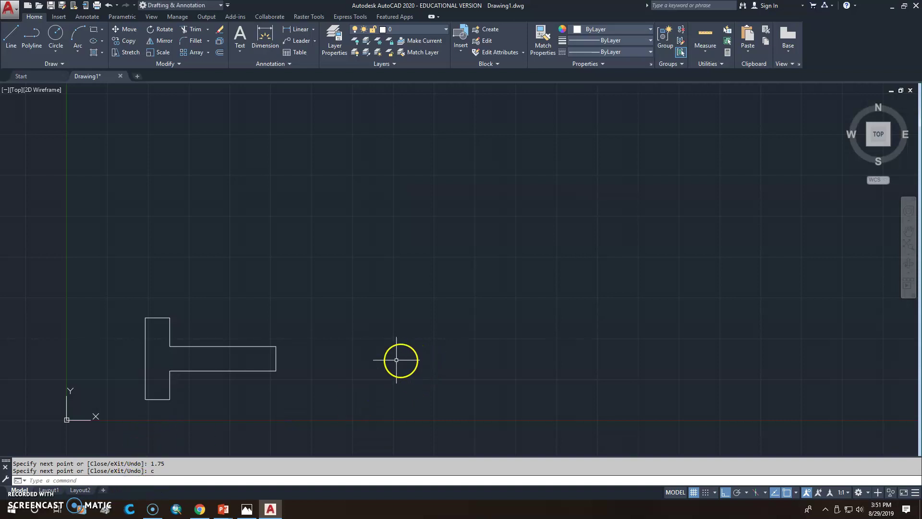
{"action": "middle_click", "coordinate": [366, 373]}
{"action": "middle_click", "coordinate": [366, 373]}
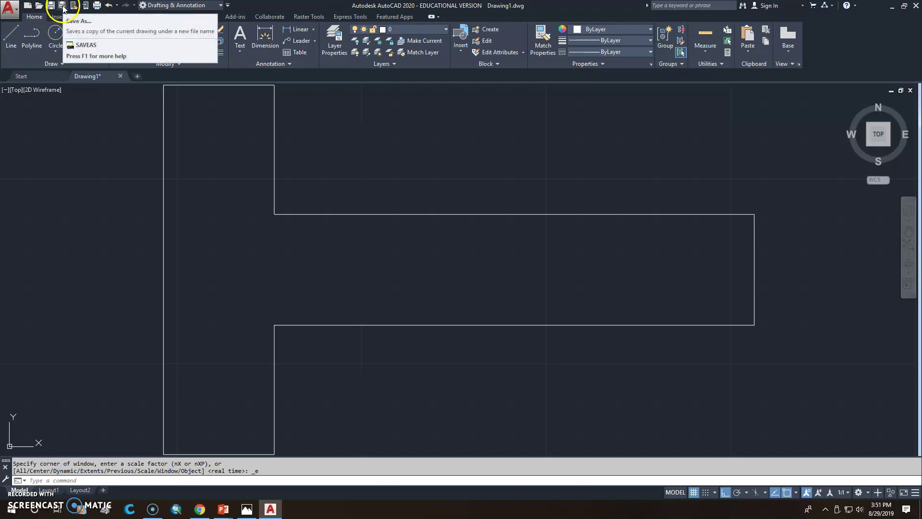
Check the reference image's file name and save the AutoCAD drawing as 124-4-49B in the Documents folder
{"action": "left_click", "coordinate": [17, 10]}
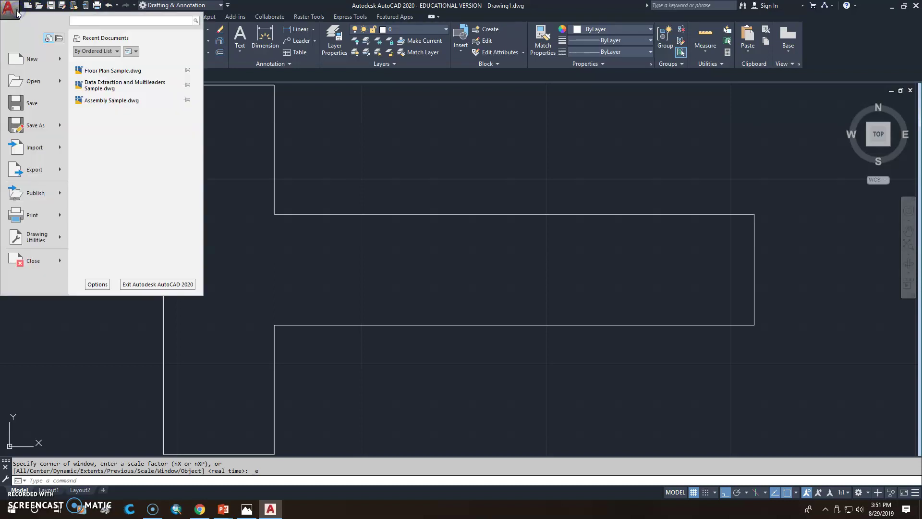
{"action": "left_click", "coordinate": [37, 135]}
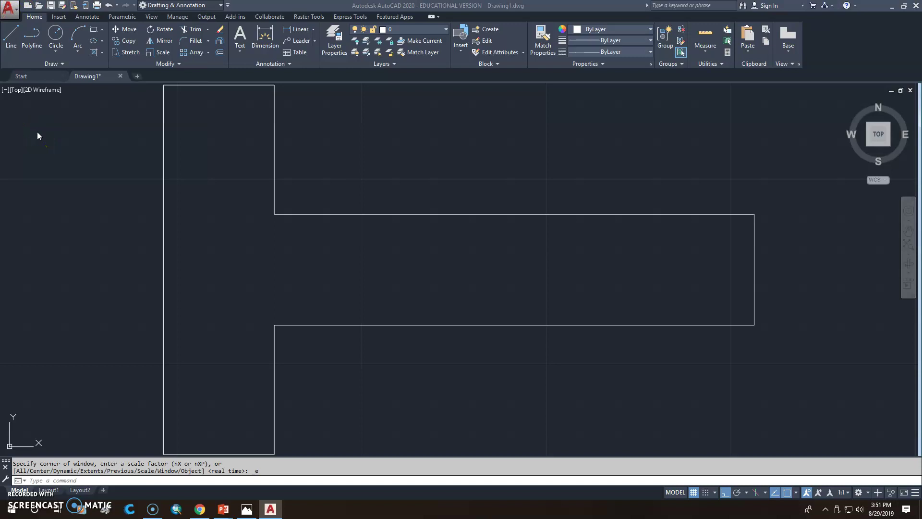
{"action": "left_click", "coordinate": [10, 8]}
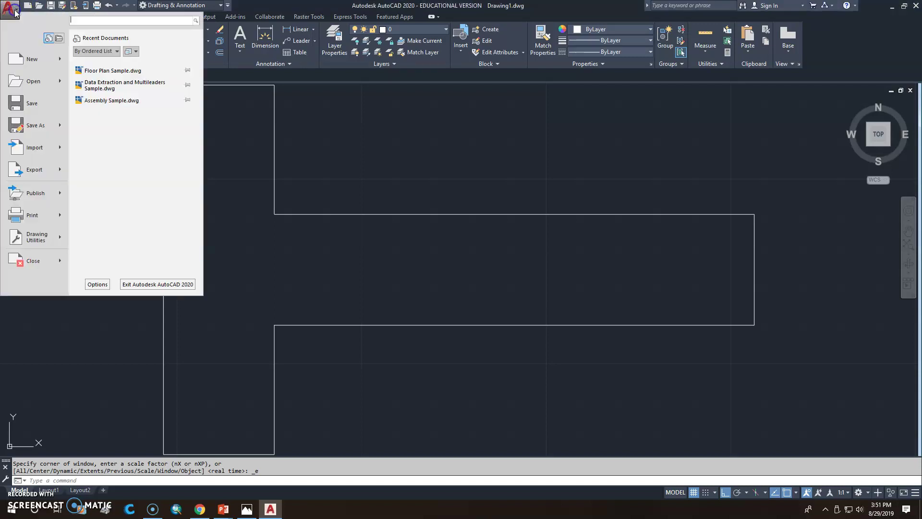
{"action": "left_click", "coordinate": [43, 126]}
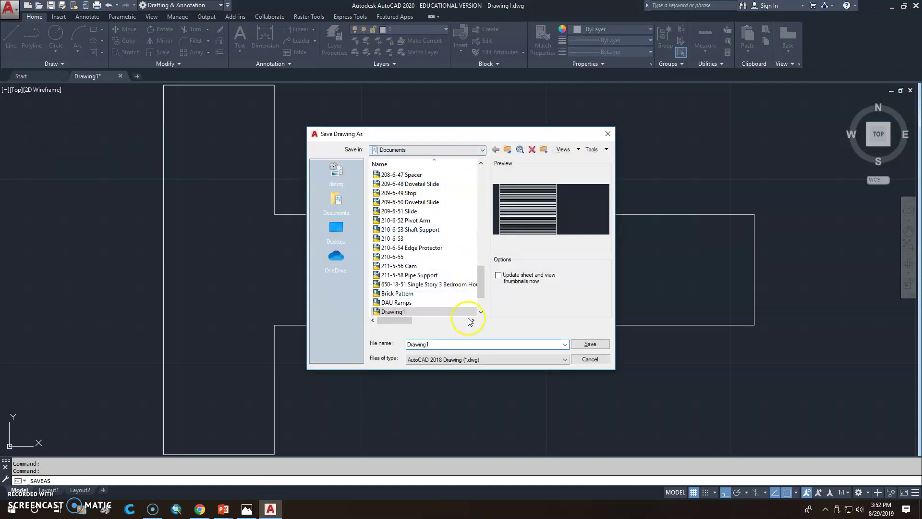
{"action": "left_click", "coordinate": [256, 511]}
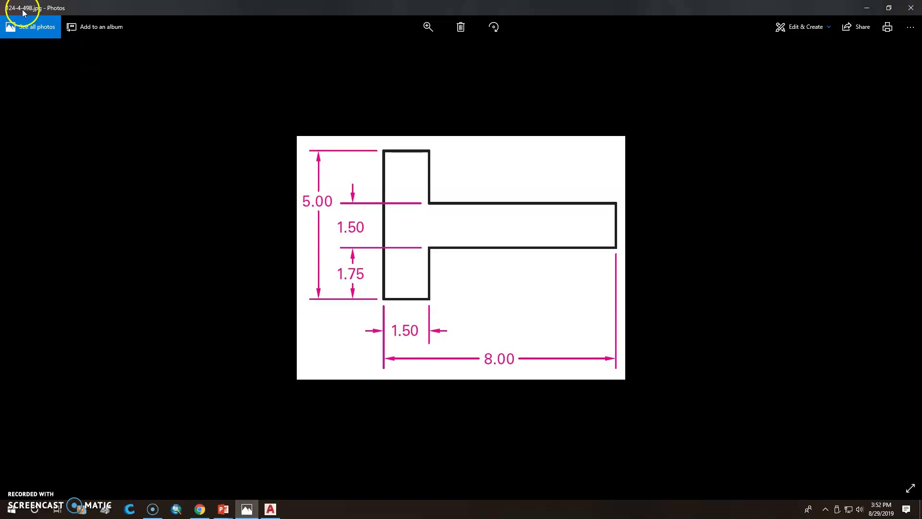
{"action": "left_click", "coordinate": [280, 510]}
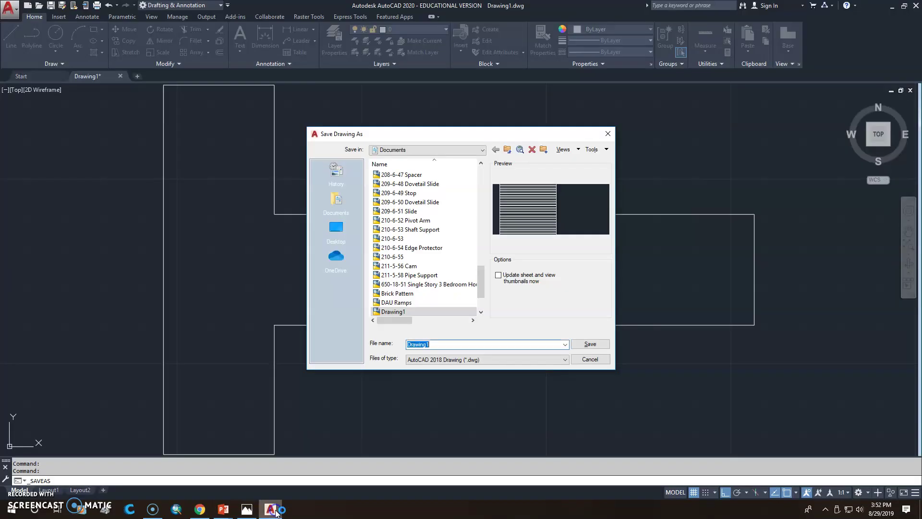
{"action": "type", "text": "124-4"}
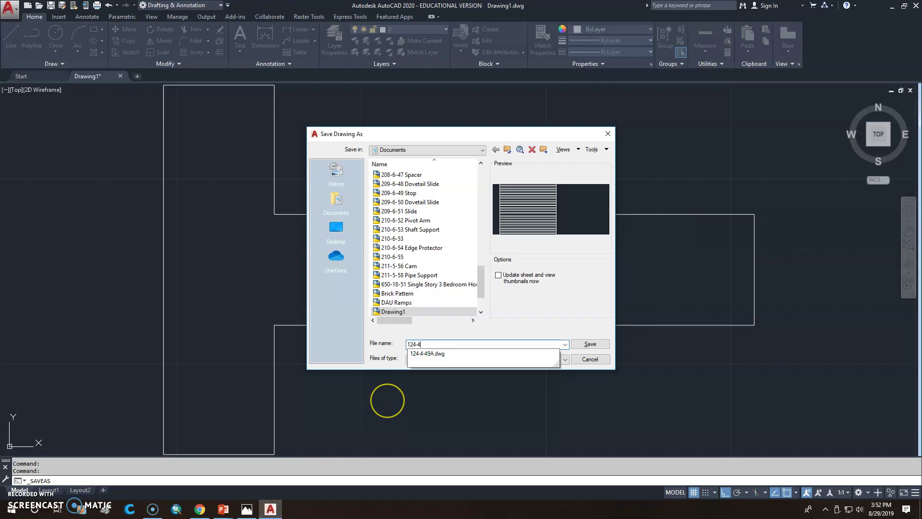
{"action": "type", "text": "-49B"}
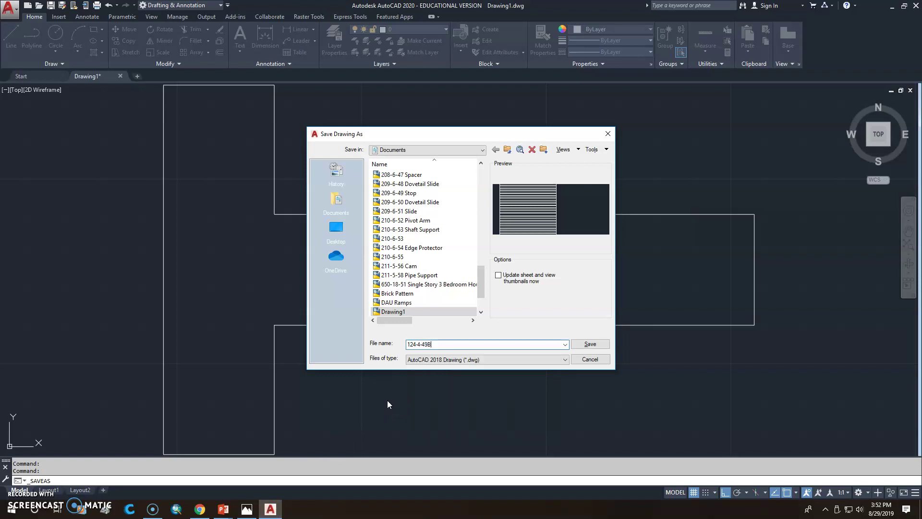
{"action": "left_click", "coordinate": [596, 345]}
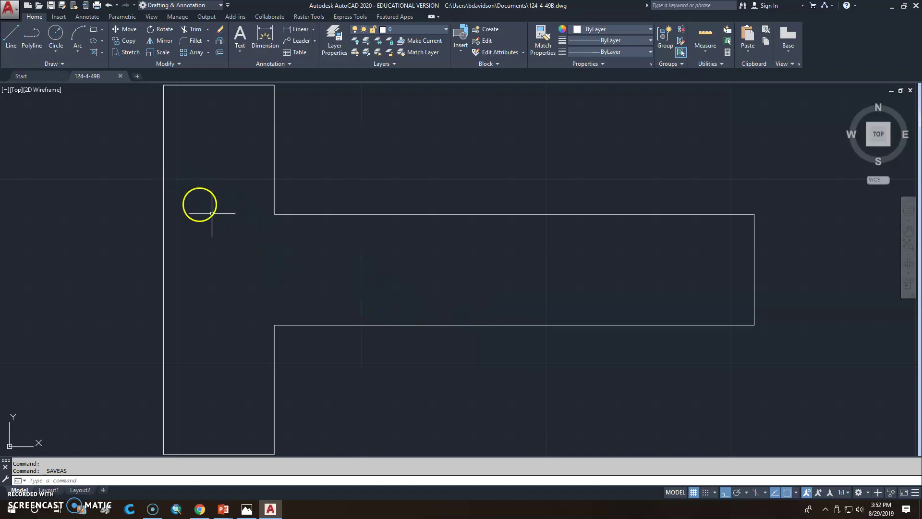
{"action": "left_click", "coordinate": [97, 8]}
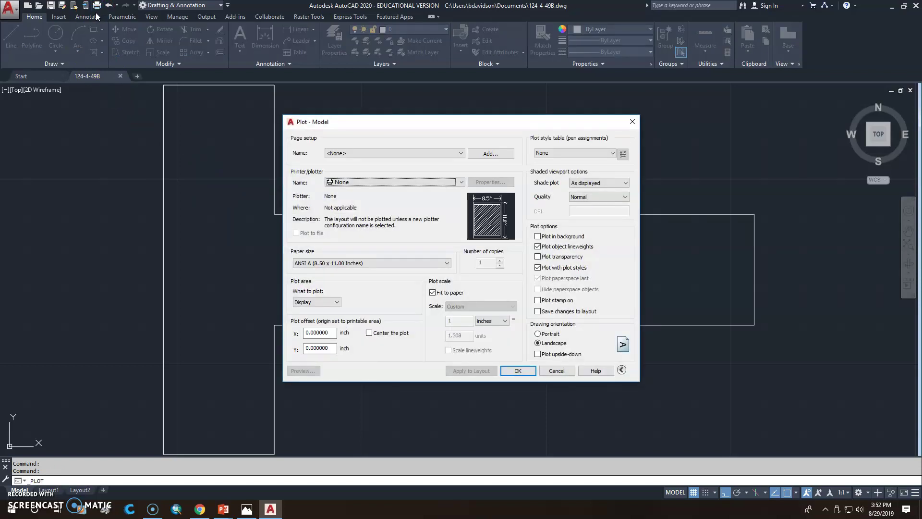
{"action": "left_click", "coordinate": [556, 370]}
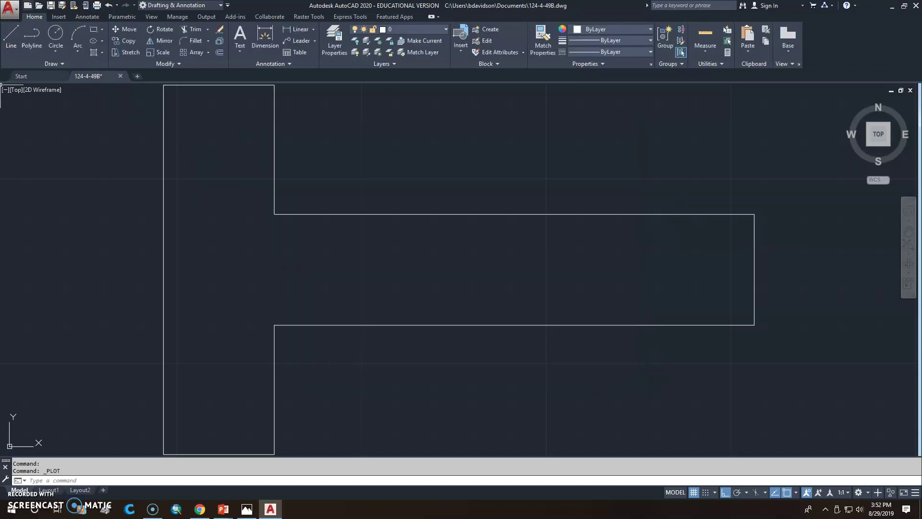
{"action": "left_click", "coordinate": [10, 9]}
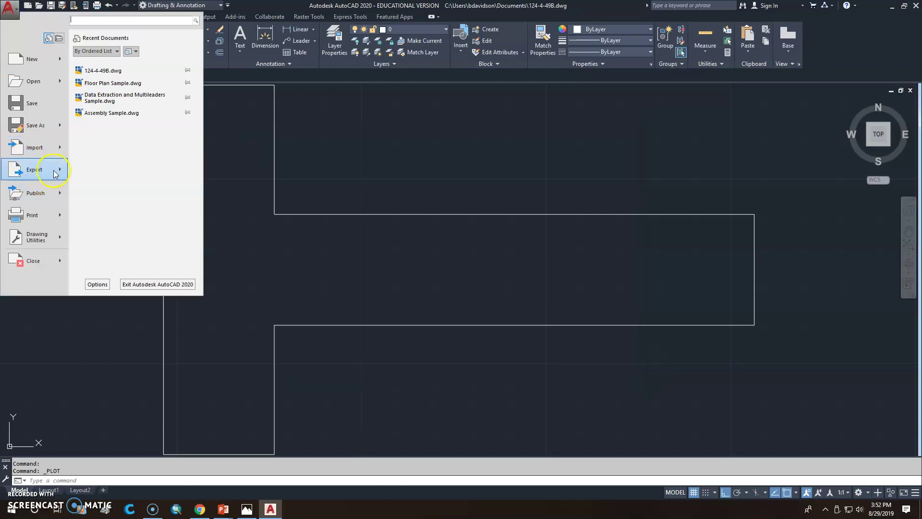
{"action": "mouse_move", "coordinate": [53, 174]}
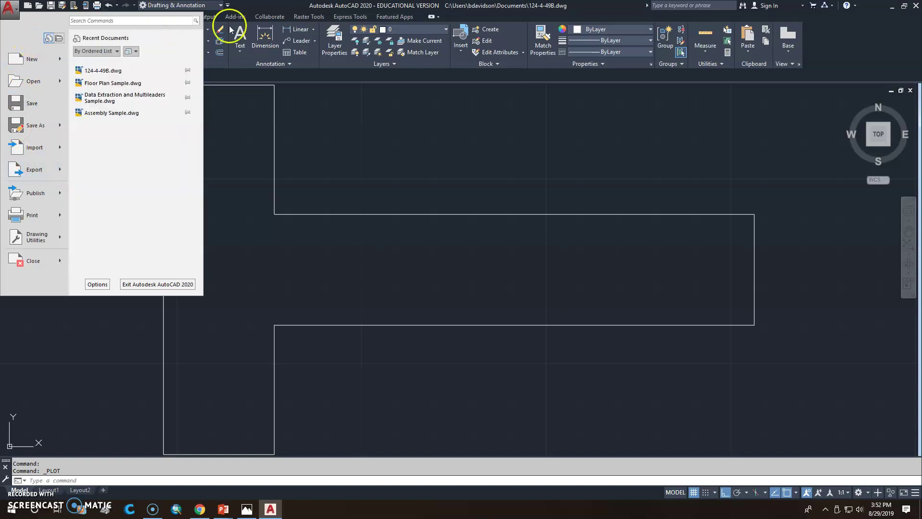
Set up a plot of the drawing with the DWG To PDF.pc3 plotter and Extents as the plot area
{"action": "left_click", "coordinate": [164, 6]}
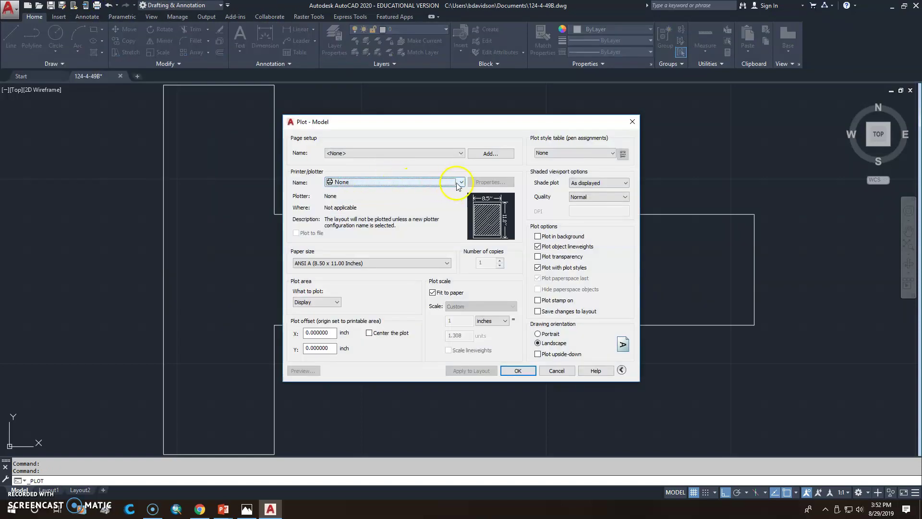
{"action": "left_click", "coordinate": [459, 182]}
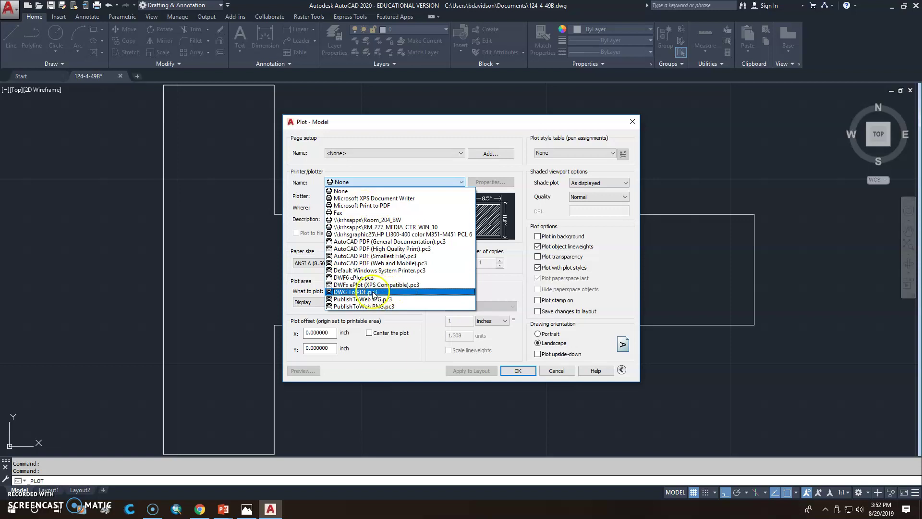
{"action": "left_click", "coordinate": [356, 291]}
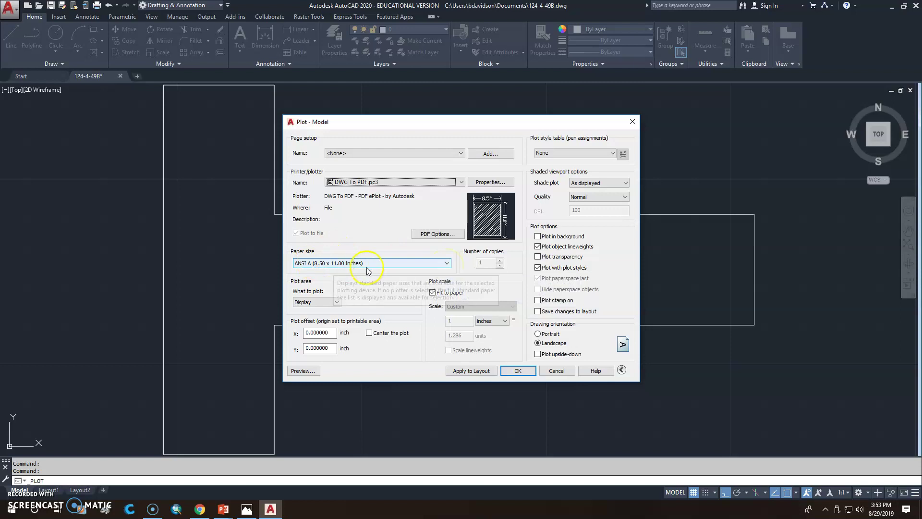
{"action": "left_click", "coordinate": [319, 302]}
{"action": "left_click", "coordinate": [317, 320]}
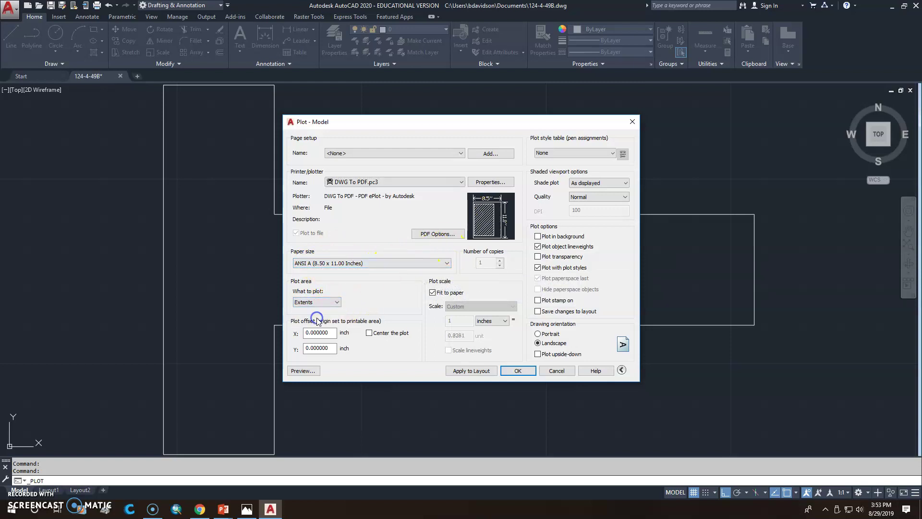
Center the plot, turn off fitting to paper, and set the plot scale to 1:1
{"action": "left_click", "coordinate": [370, 333]}
{"action": "left_click", "coordinate": [433, 293]}
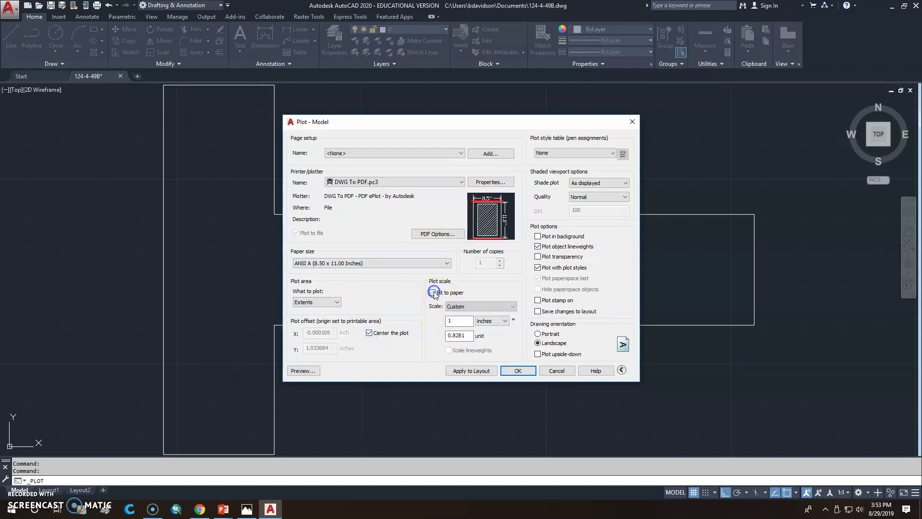
{"action": "left_click", "coordinate": [511, 306]}
{"action": "left_click", "coordinate": [458, 319]}
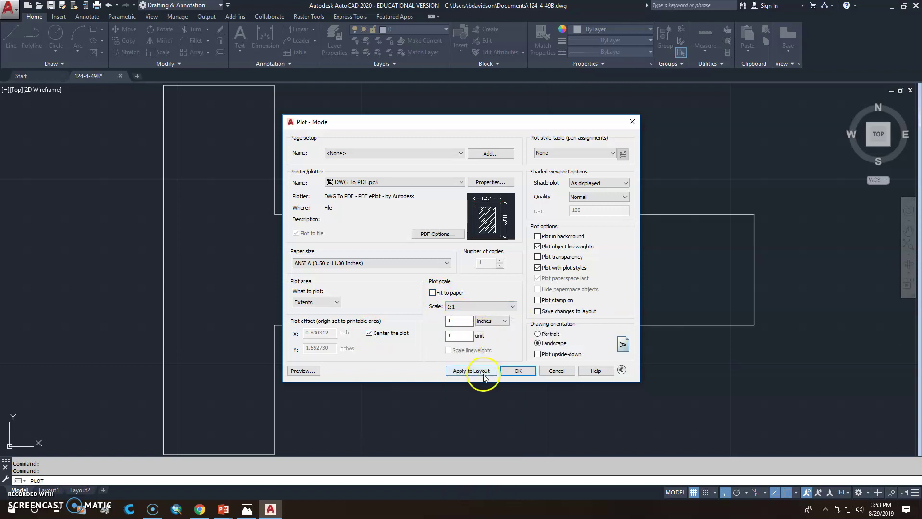
Preview the plot and output it as 124-4-49B-Model.pdf in the Documents folder
{"action": "left_click", "coordinate": [305, 371]}
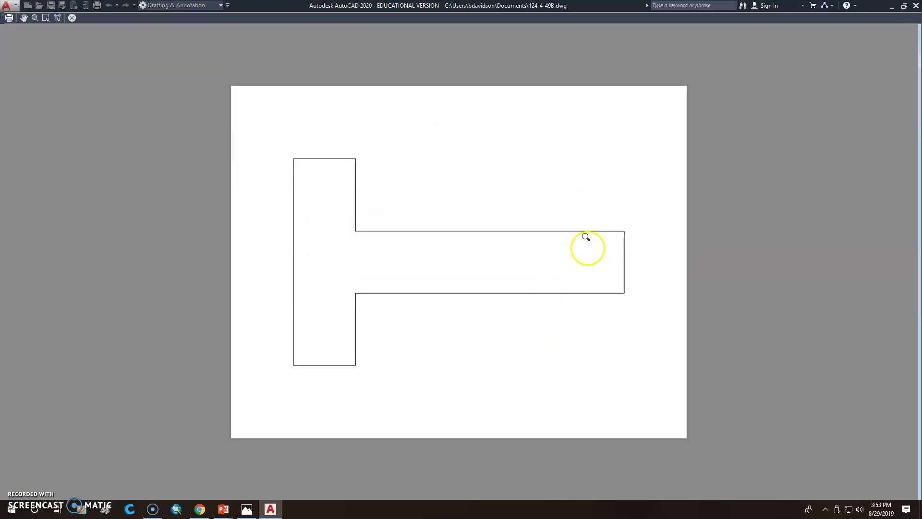
{"action": "right_click", "coordinate": [561, 192]}
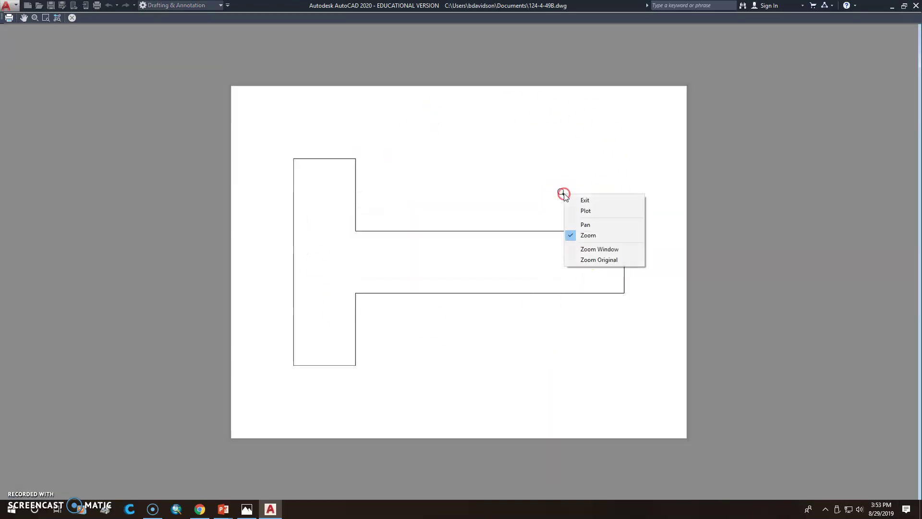
{"action": "left_click", "coordinate": [588, 211]}
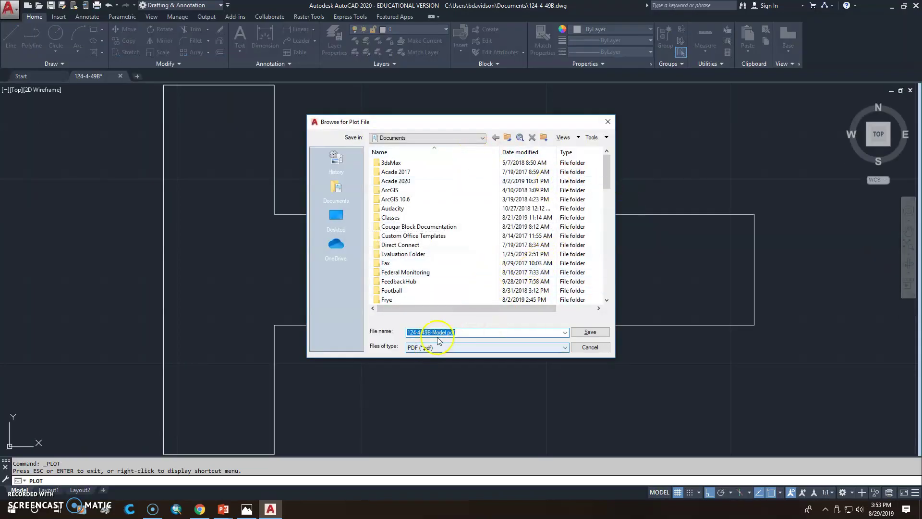
{"action": "left_click", "coordinate": [590, 331]}
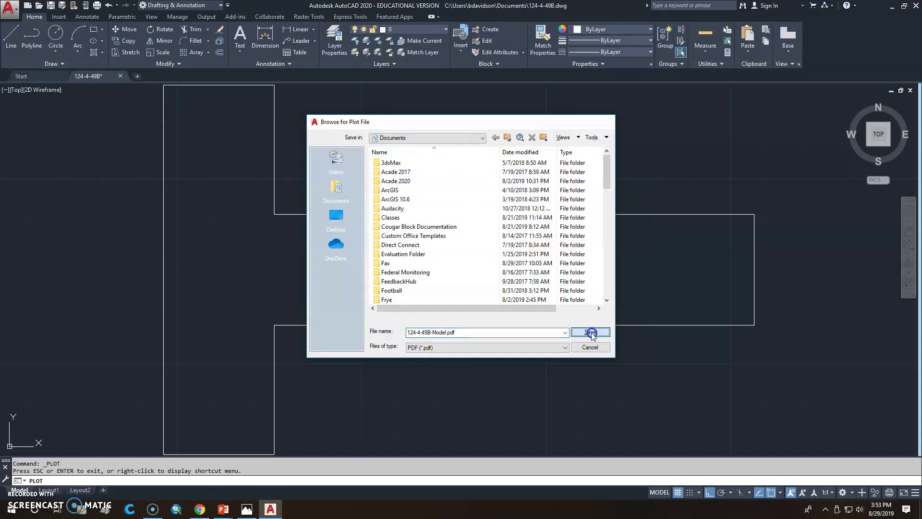